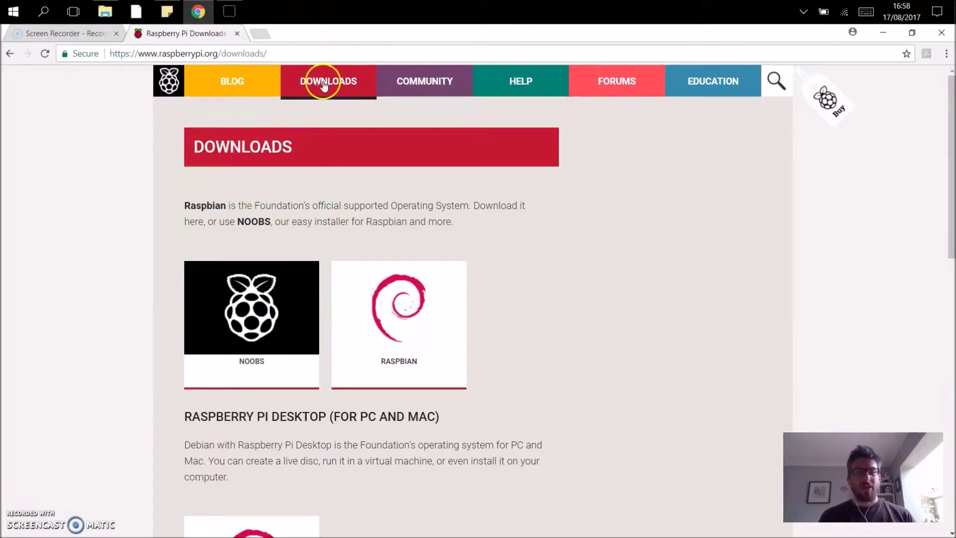
- Open the Raspbian Stretch download page, then minimise windows and select the downloaded 2017-08-16-raspbian-stretch file
{"action": "left_click", "coordinate": [417, 330]}
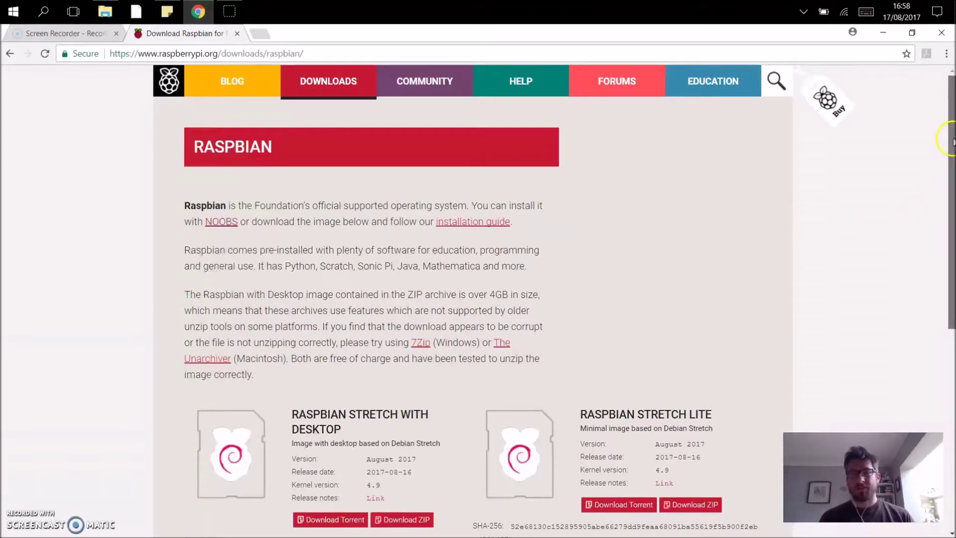
{"action": "scroll", "coordinate": [945, 149], "scroll_direction": "down", "scroll_amount": 1}
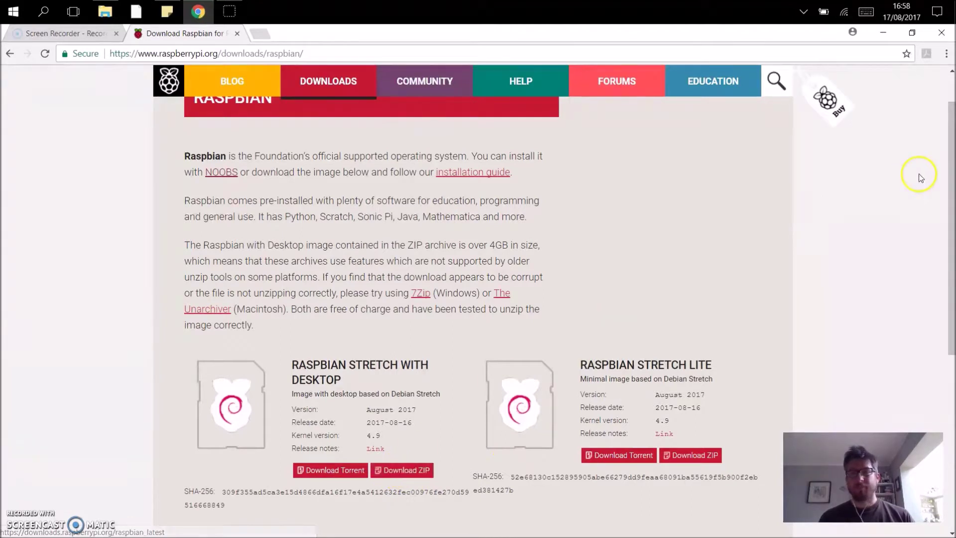
{"action": "left_click", "coordinate": [883, 34]}
{"action": "left_click", "coordinate": [882, 33]}
{"action": "left_click", "coordinate": [17, 286]}
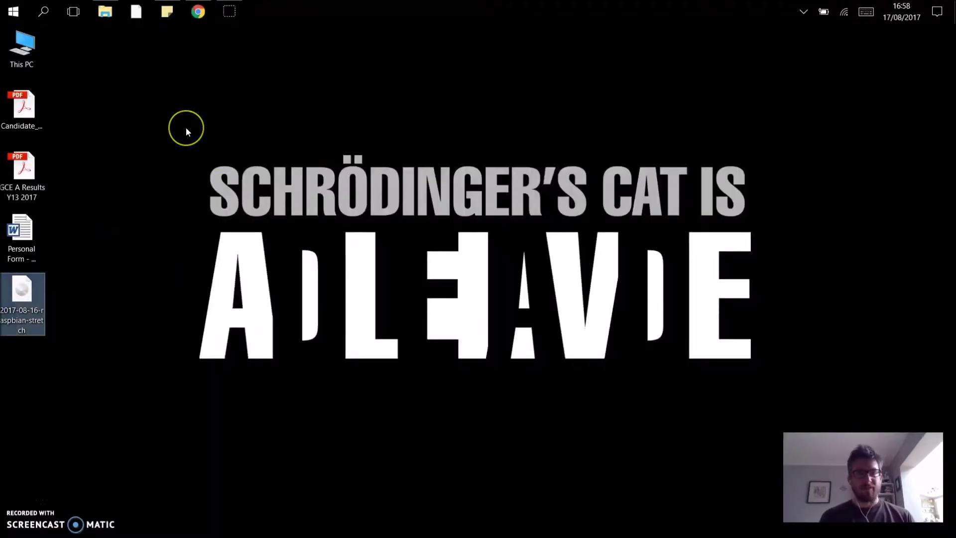
- Restore the Software folder window and select the SDFormatter shortcut
{"action": "mouse_move", "coordinate": [199, 8]}
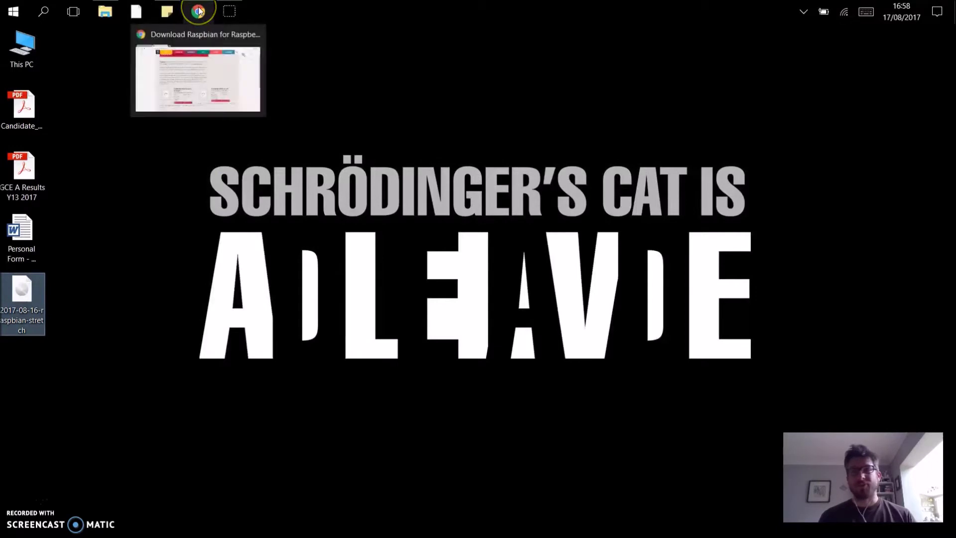
{"action": "left_click", "coordinate": [107, 7]}
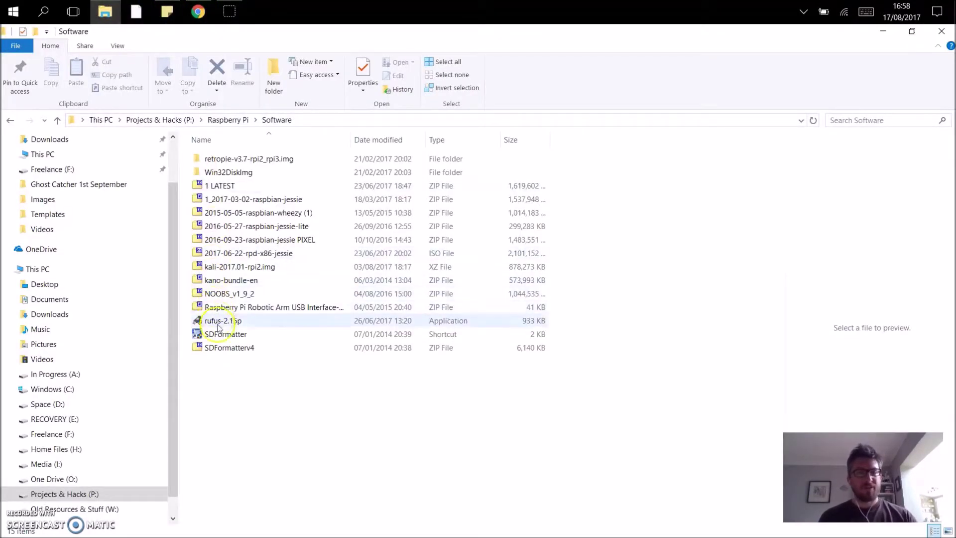
{"action": "left_click", "coordinate": [219, 337]}
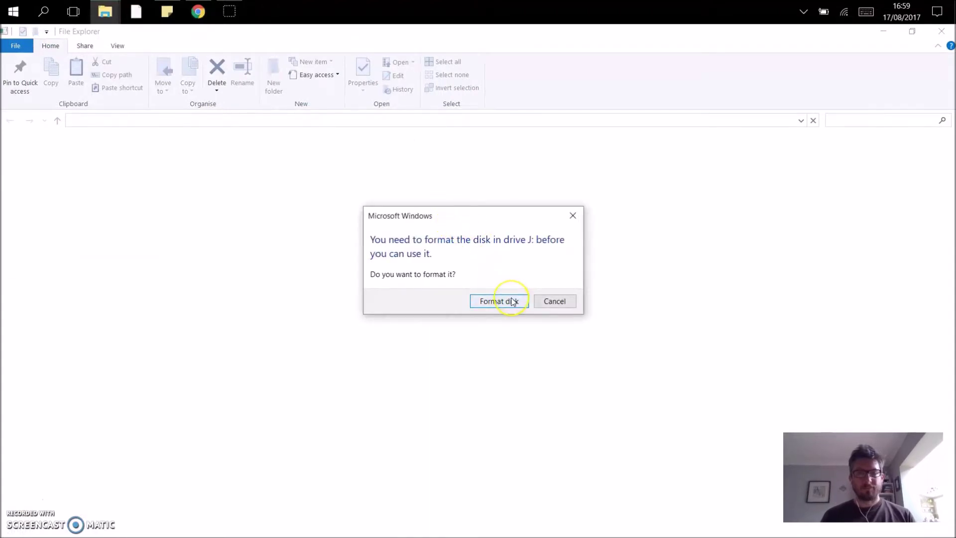
- Check the boot (G:) card contents and try opening Removable Disk (J:)
{"action": "left_click", "coordinate": [105, 9]}
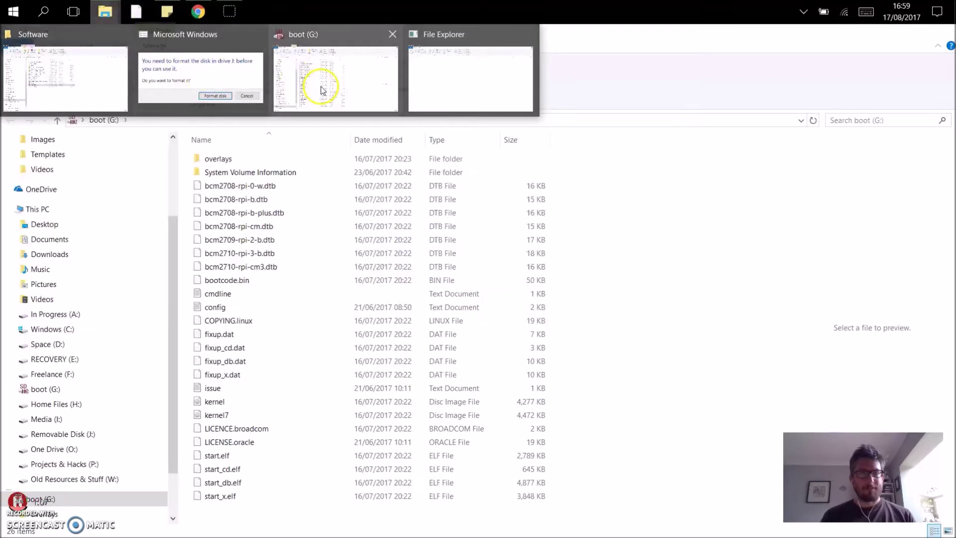
{"action": "left_click", "coordinate": [315, 83]}
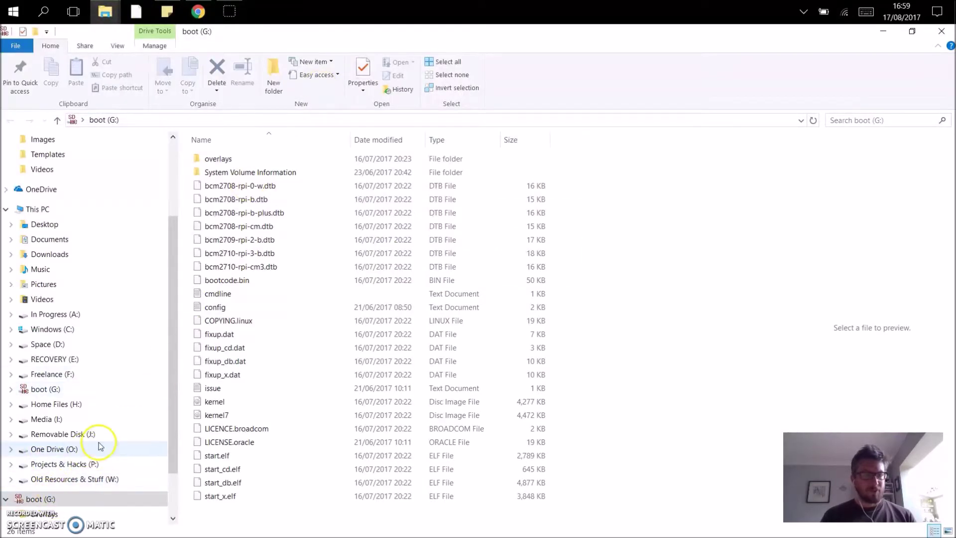
{"action": "left_click_drag", "start_coordinate": [172, 425], "coordinate": [169, 468]}
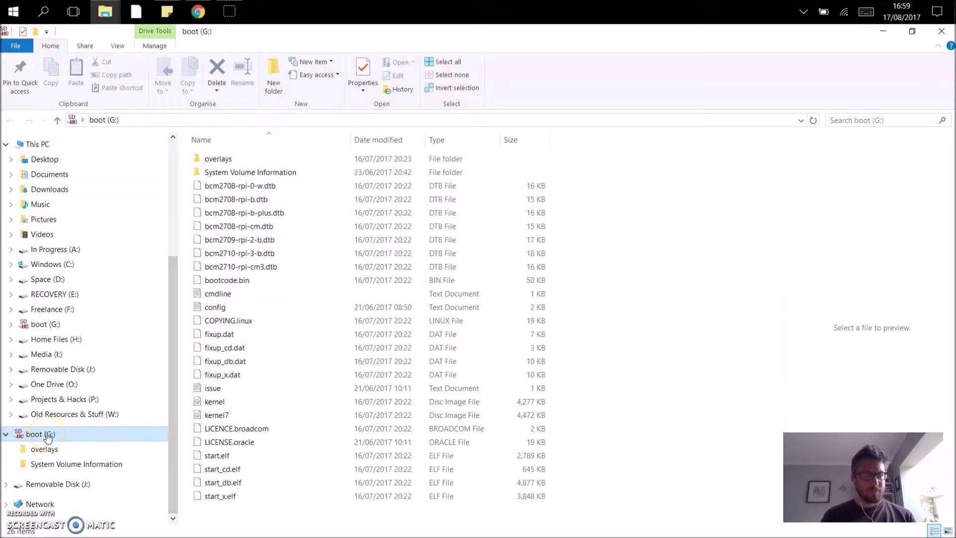
{"action": "mouse_move", "coordinate": [199, 16]}
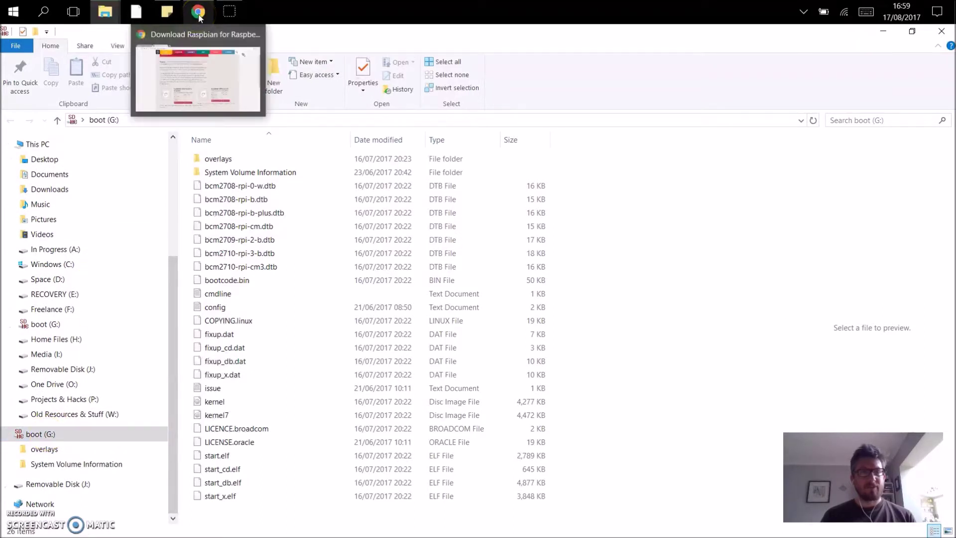
{"action": "left_click", "coordinate": [616, 307]}
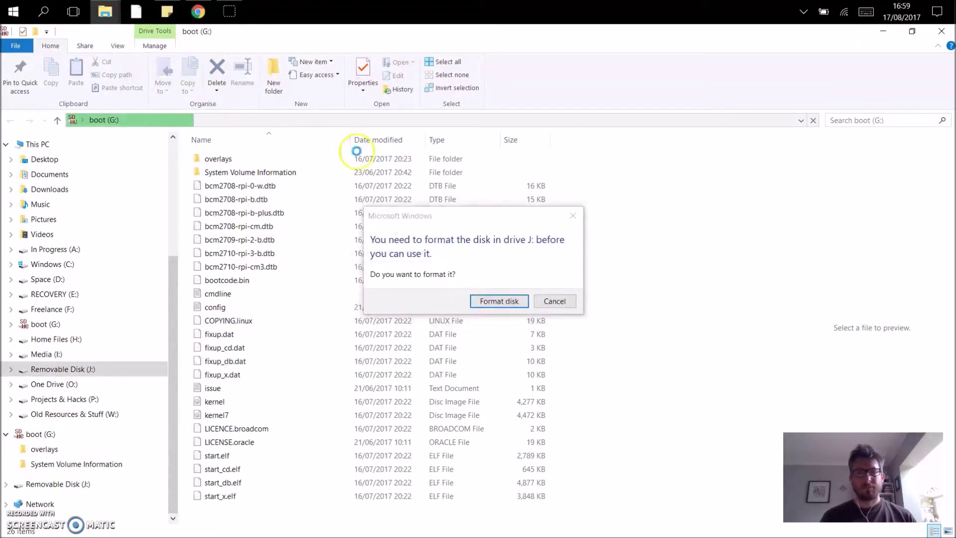
- Return to the Software folder window and launch SDFormatter
{"action": "mouse_move", "coordinate": [105, 12]}
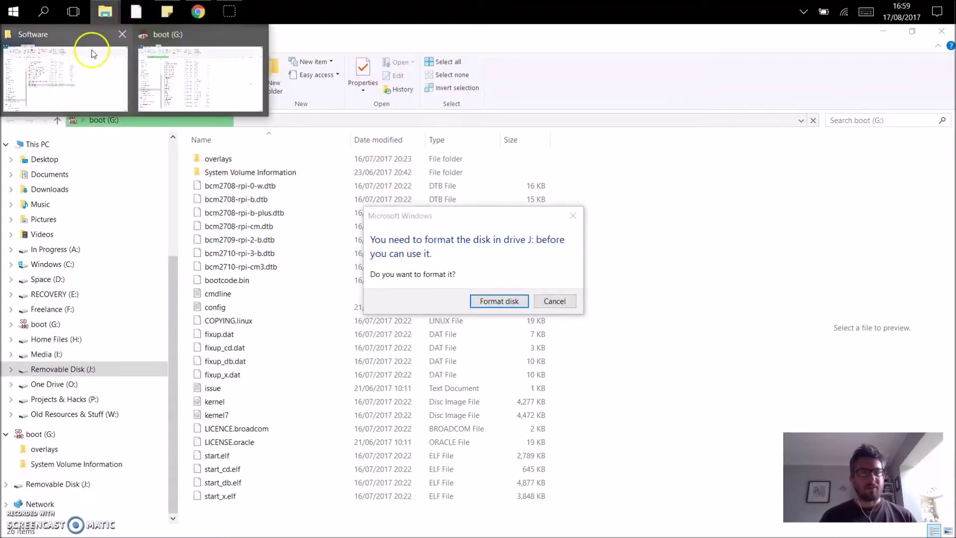
{"action": "left_click", "coordinate": [94, 53]}
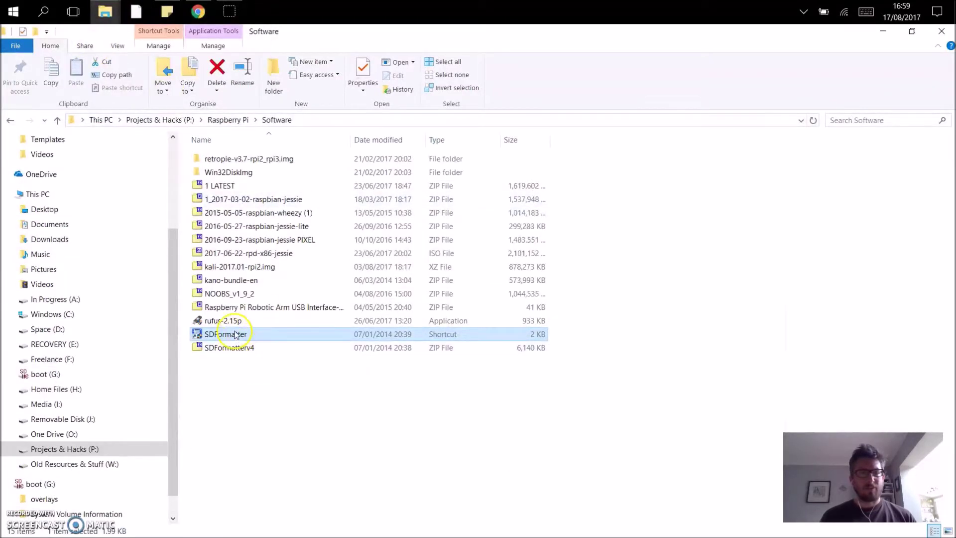
{"action": "double_click", "coordinate": [236, 334]}
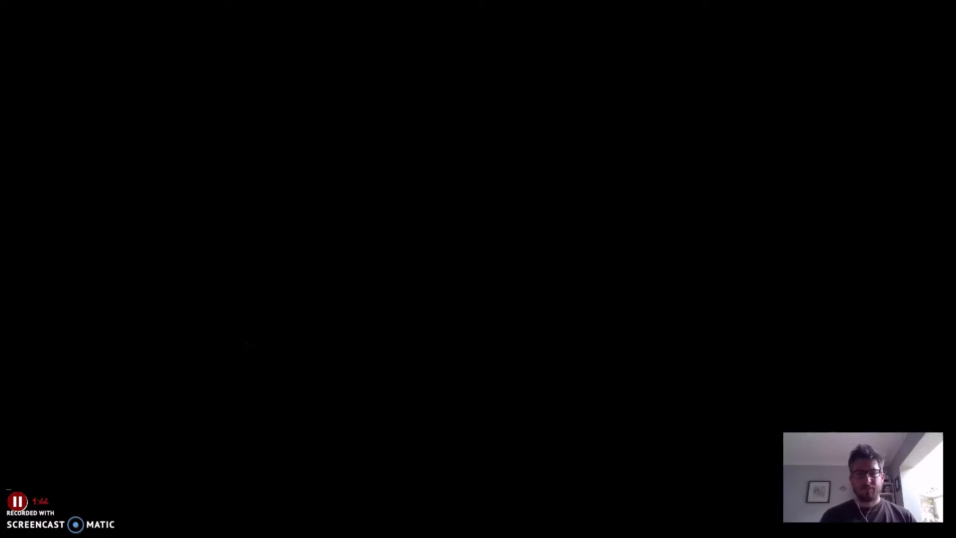
- In SDFormatter, select drive G: and turn format size adjustment ON
{"action": "left_click", "coordinate": [432, 354]}
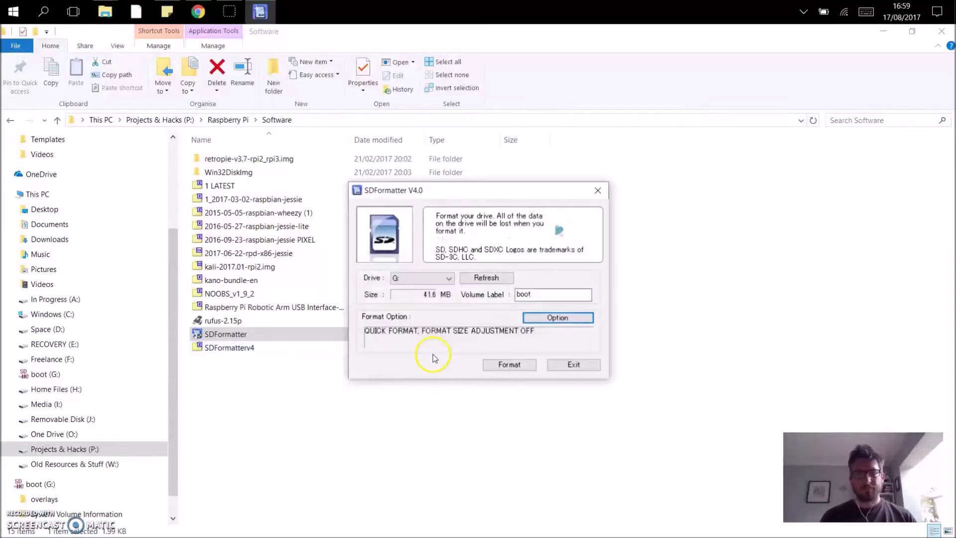
{"action": "left_click", "coordinate": [450, 279]}
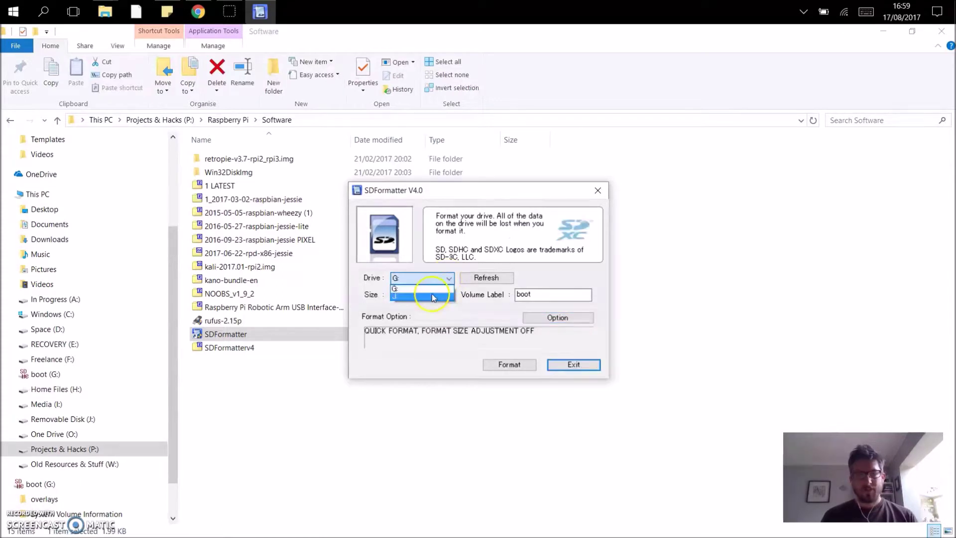
{"action": "left_click", "coordinate": [431, 288]}
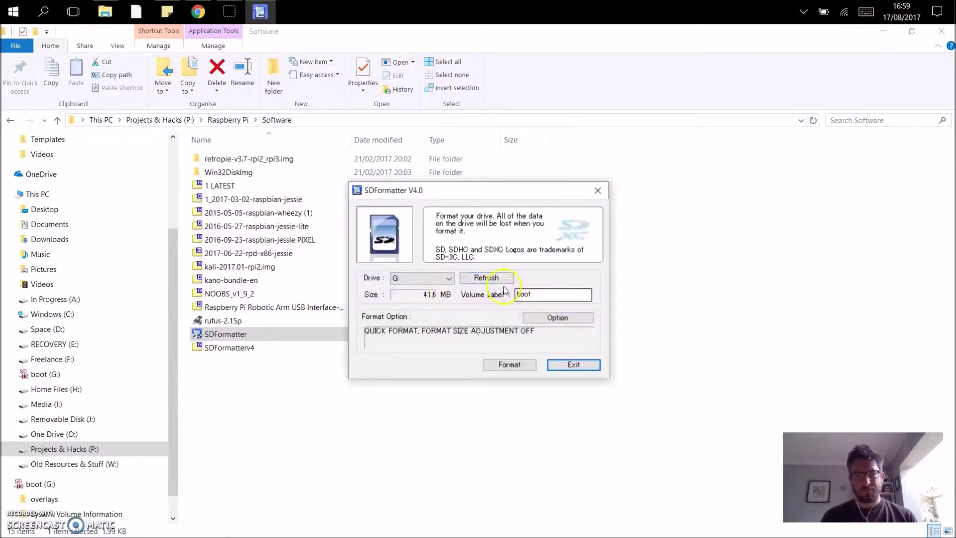
{"action": "left_click", "coordinate": [558, 318]}
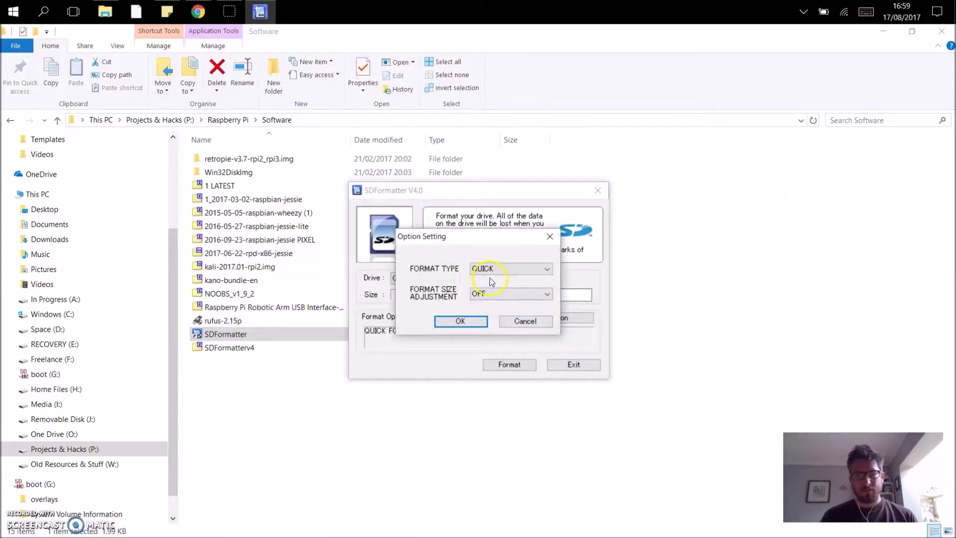
{"action": "left_click", "coordinate": [495, 293]}
{"action": "left_click", "coordinate": [491, 309]}
{"action": "left_click", "coordinate": [462, 321]}
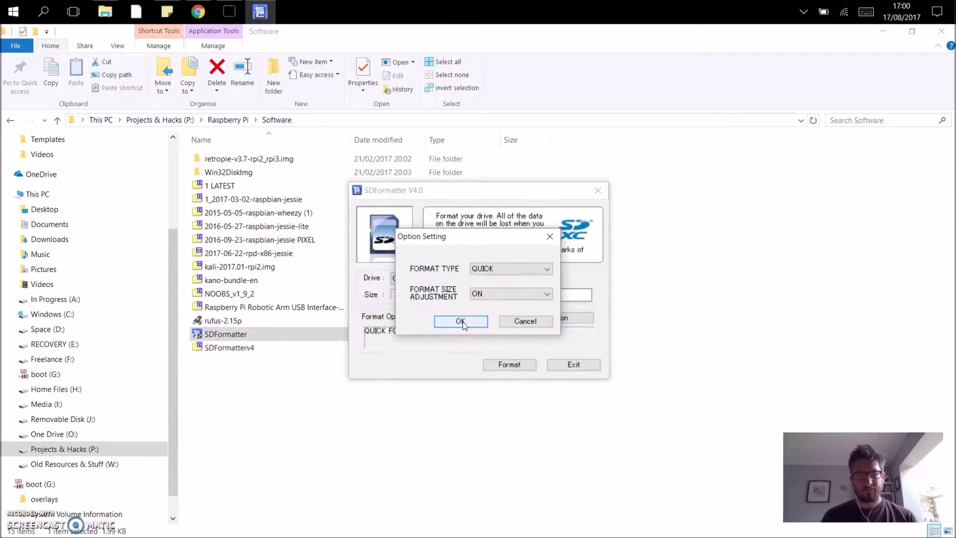
- Start the quick format of drive G: and confirm both warnings
{"action": "left_click", "coordinate": [516, 365]}
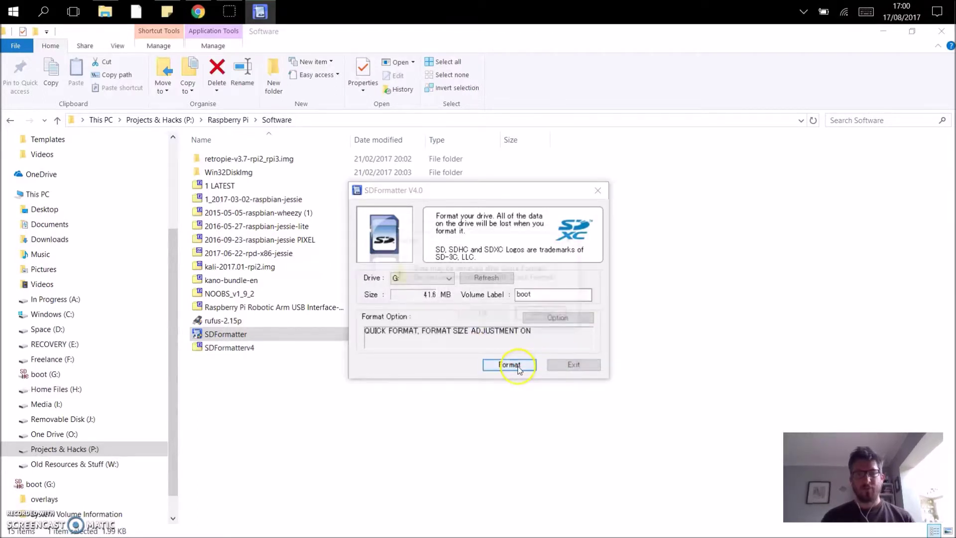
{"action": "left_click", "coordinate": [491, 318]}
{"action": "left_click", "coordinate": [492, 318]}
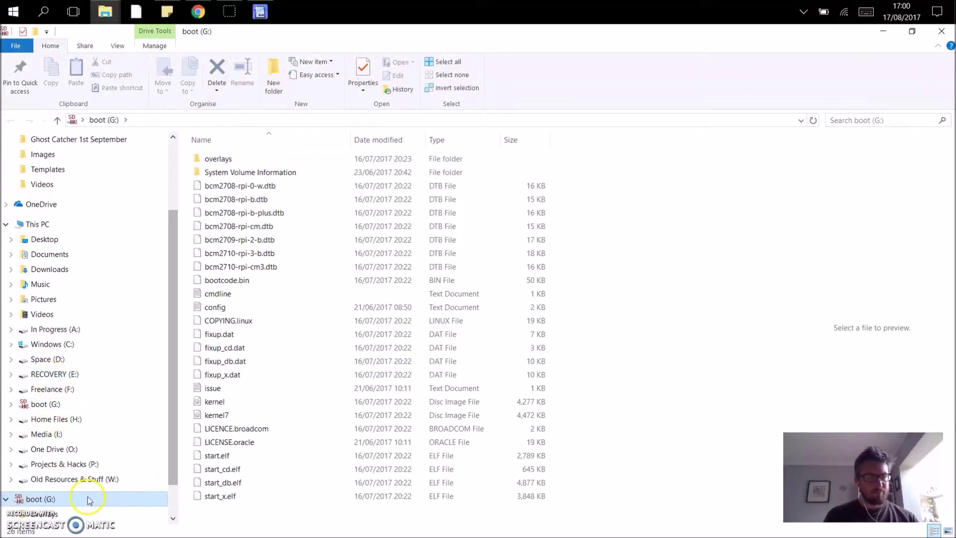
- Collapse the boot (G:) tree and dismiss SDFormatter's 'Could not format' error
{"action": "left_click", "coordinate": [6, 499]}
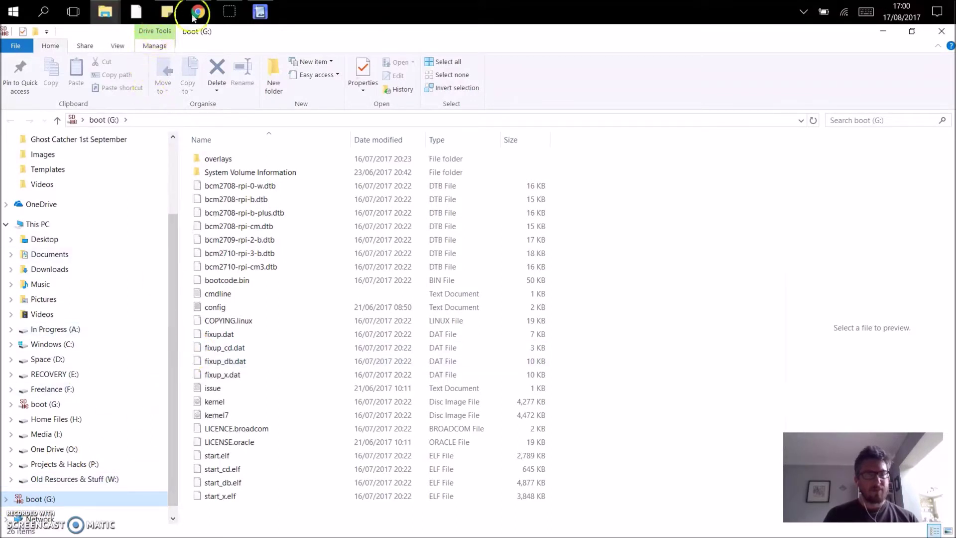
{"action": "left_click", "coordinate": [260, 11]}
{"action": "left_click", "coordinate": [531, 314]}
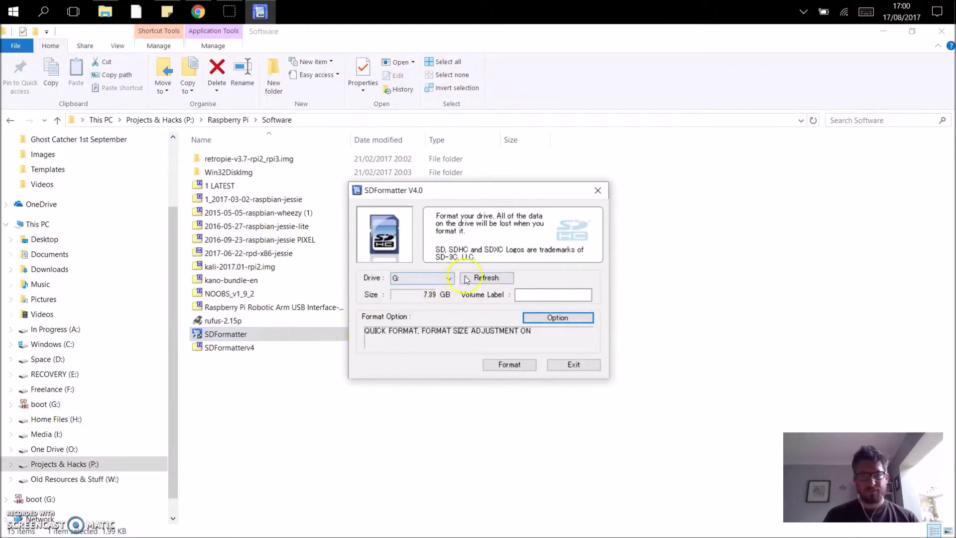
- Keep drive G: as target and accept quick format with size adjustment on
{"action": "left_click", "coordinate": [449, 280]}
{"action": "left_click", "coordinate": [445, 288]}
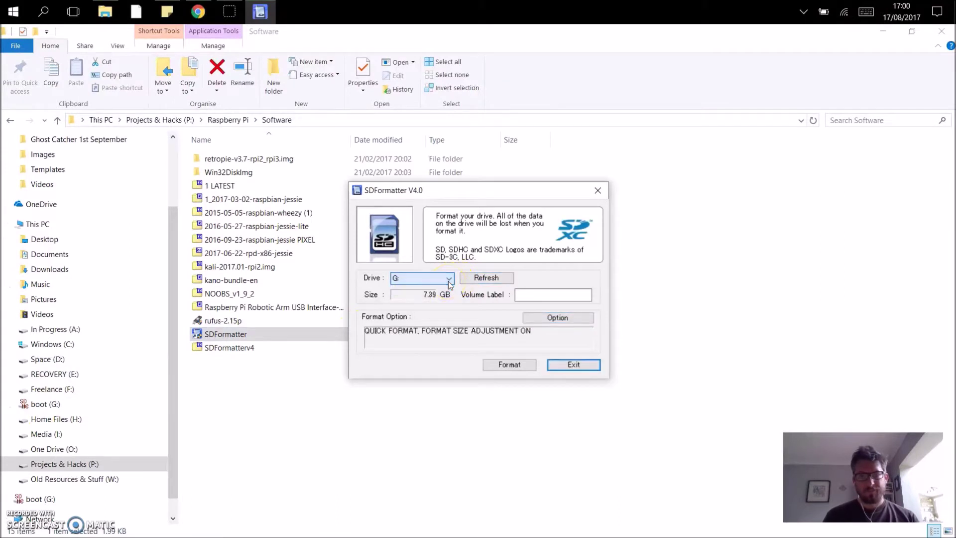
{"action": "left_click", "coordinate": [558, 317]}
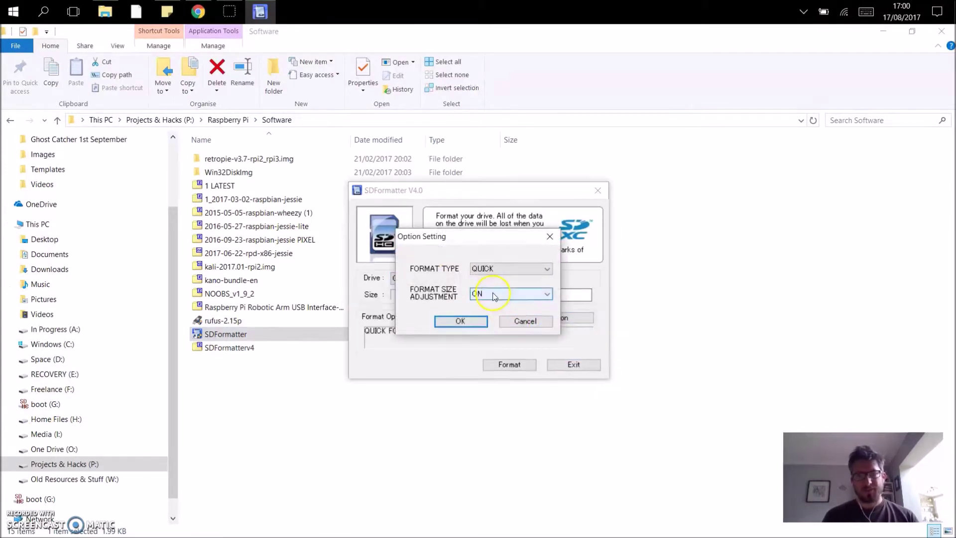
{"action": "left_click", "coordinate": [460, 321]}
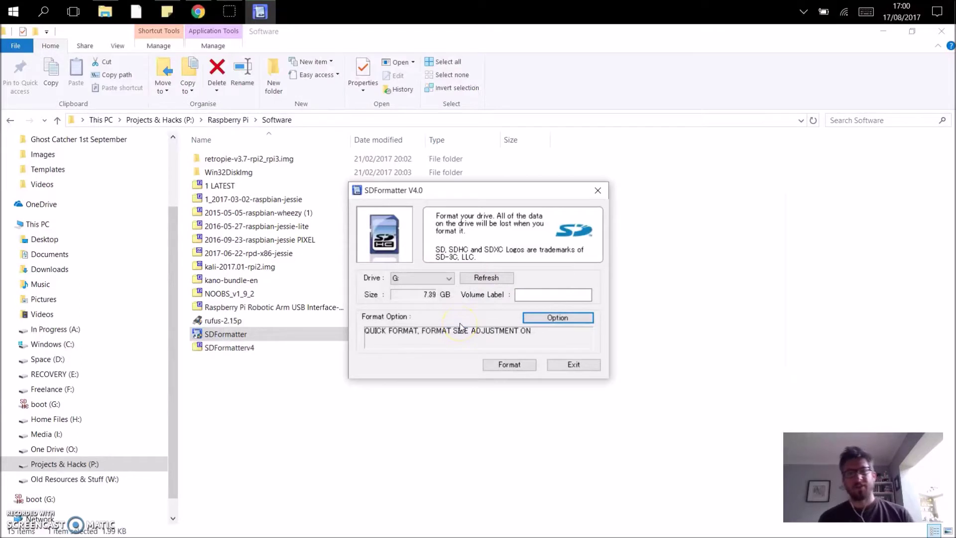
- Format drive G:, confirm both prompts and the completion message, then open SDHC (G:)
{"action": "left_click", "coordinate": [512, 365]}
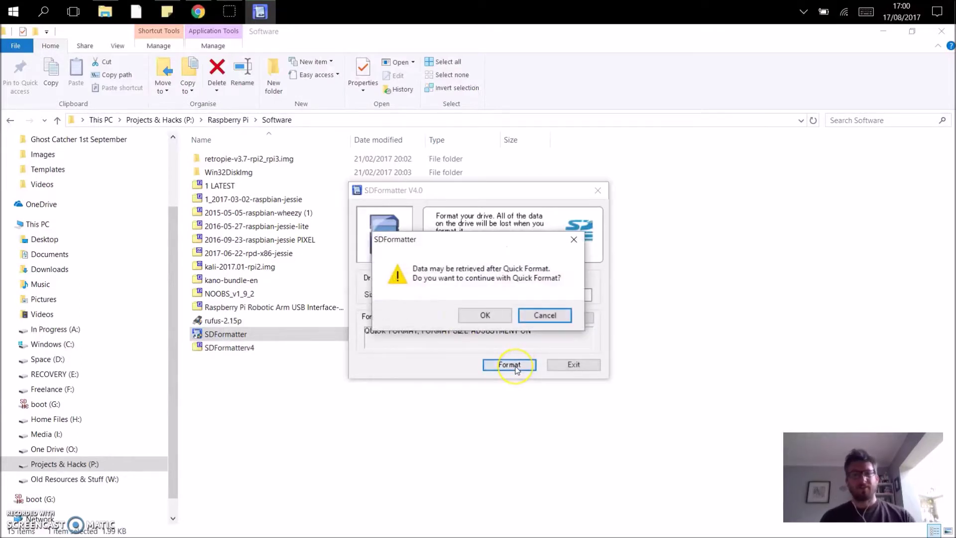
{"action": "left_click", "coordinate": [489, 320]}
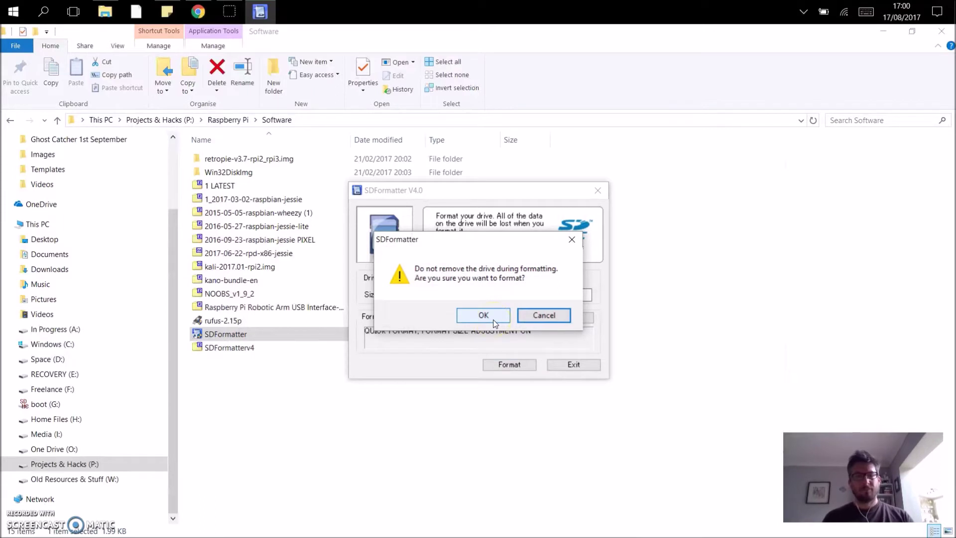
{"action": "left_click", "coordinate": [492, 320]}
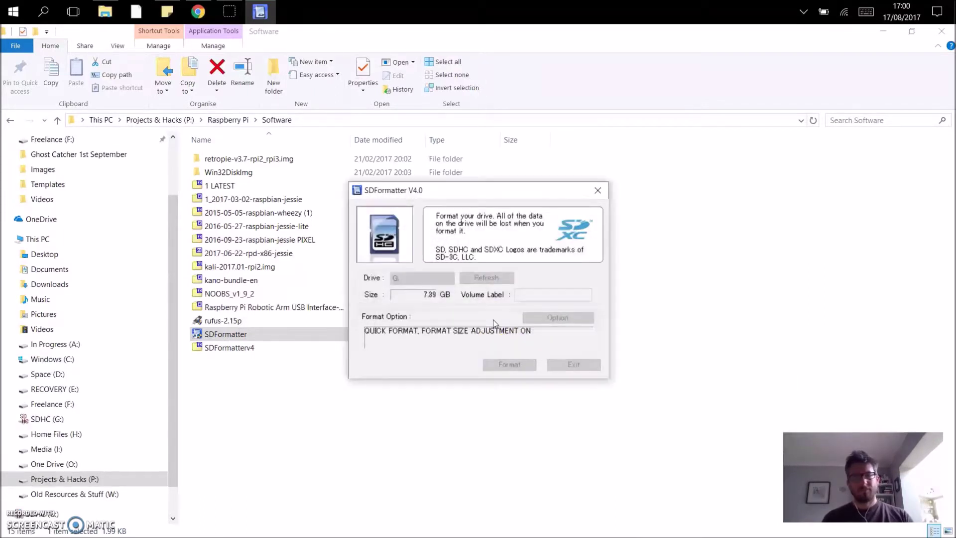
{"action": "left_click", "coordinate": [547, 332]}
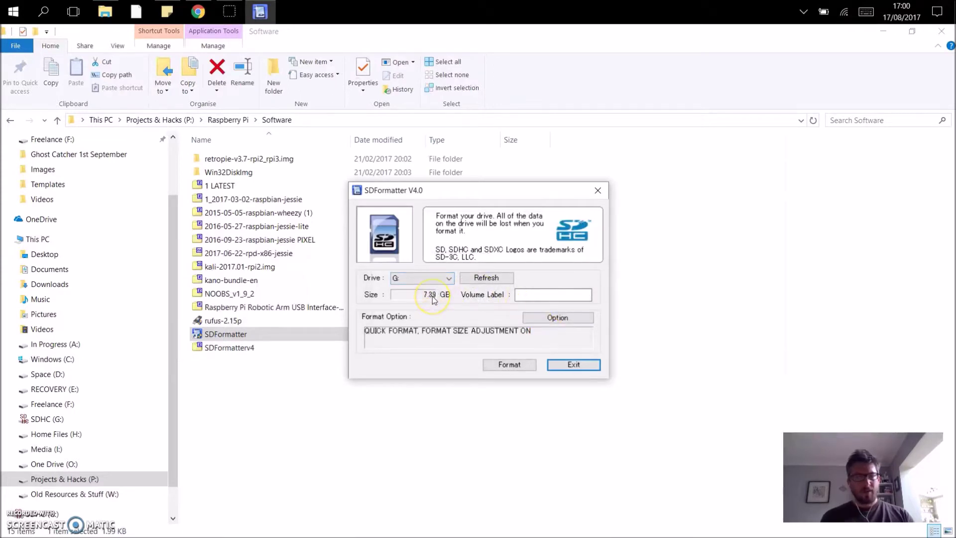
{"action": "left_click", "coordinate": [53, 423]}
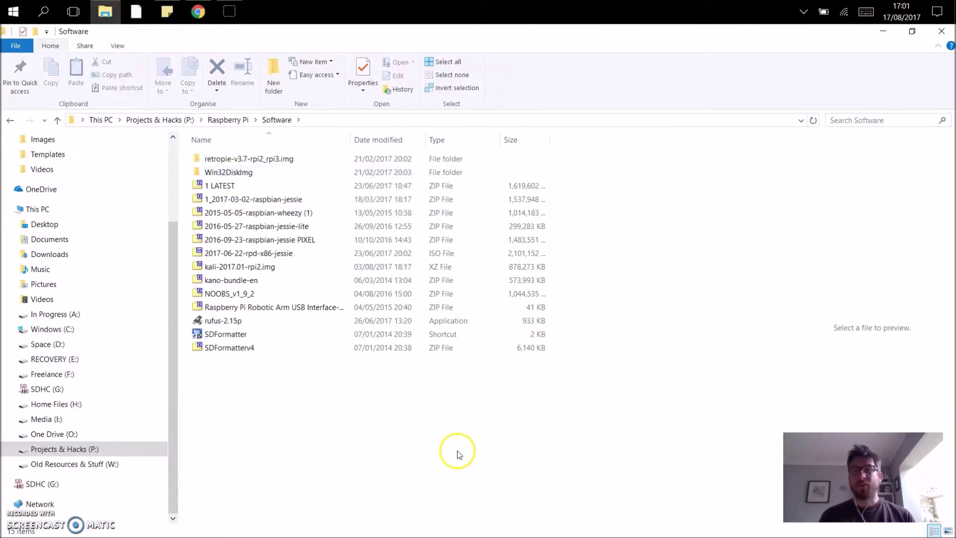
- Launch Win32DiskImager from the Win32DiskImg folder
{"action": "double_click", "coordinate": [235, 173]}
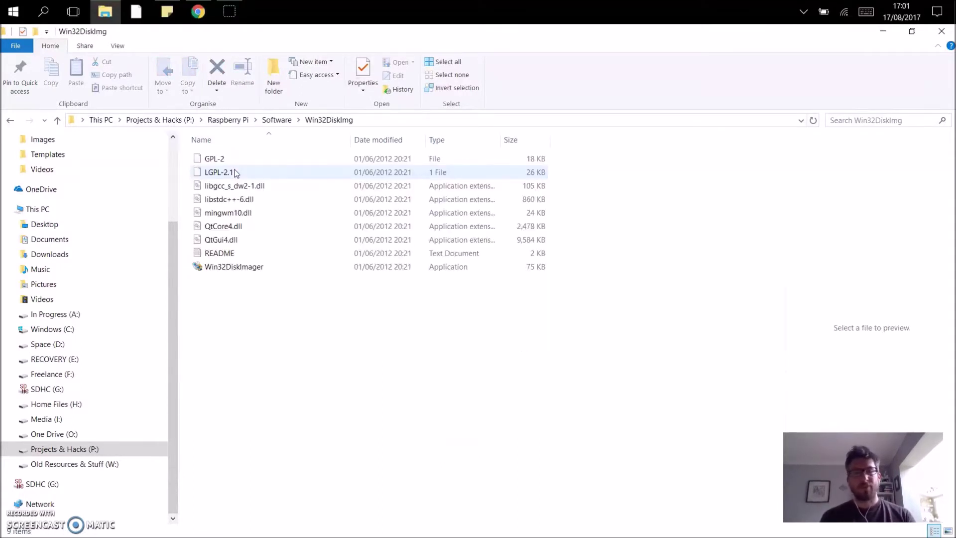
{"action": "double_click", "coordinate": [250, 269]}
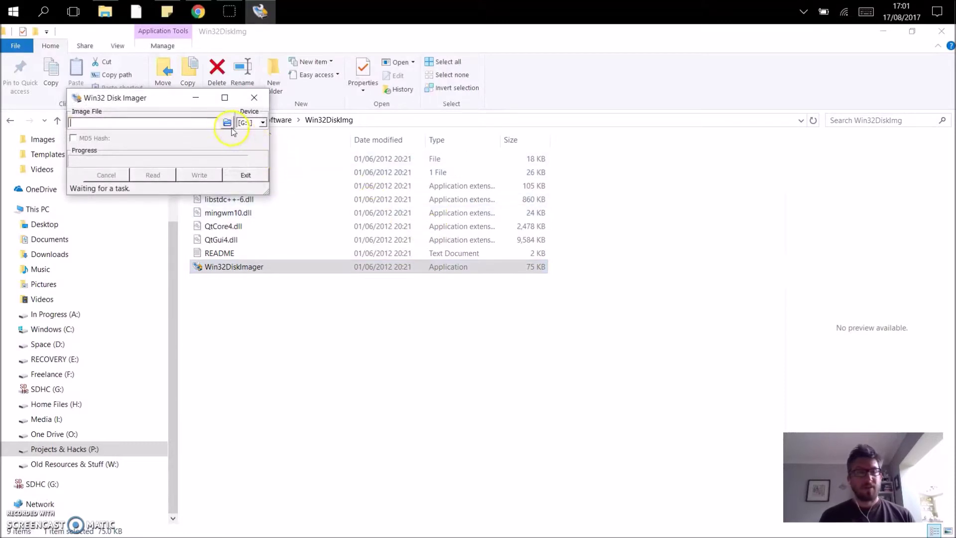
- Set the image file to 2017-08-16-raspbian-stretch from the Desktop
{"action": "left_click", "coordinate": [227, 122]}
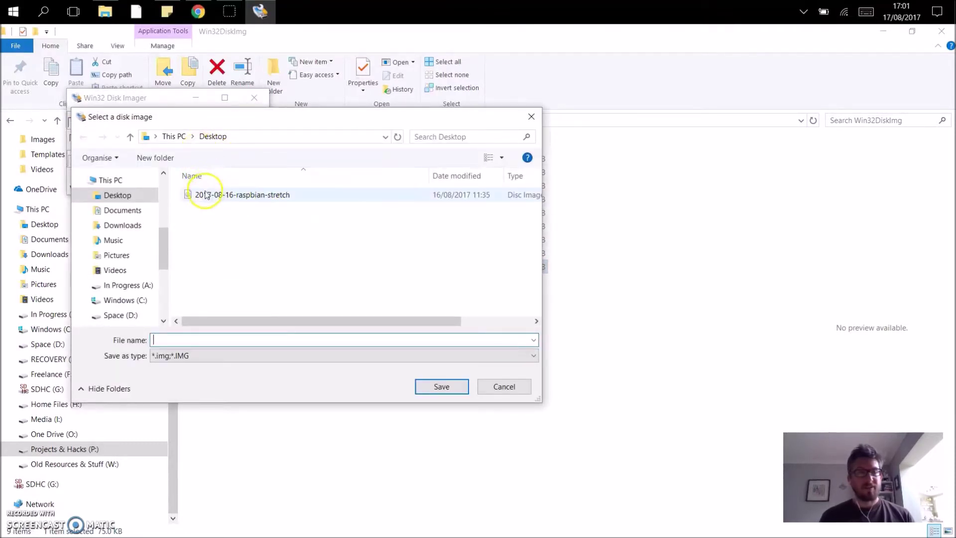
{"action": "left_click", "coordinate": [247, 199]}
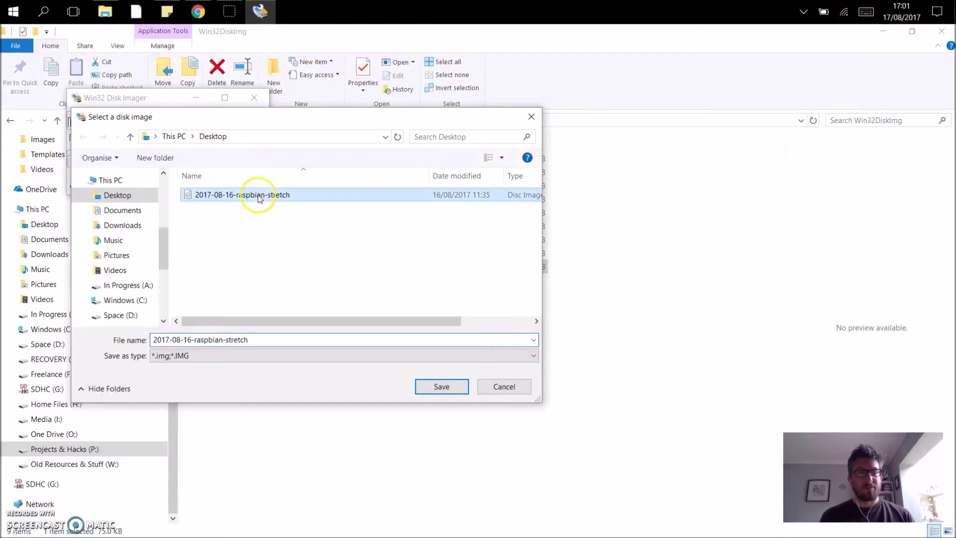
{"action": "left_click", "coordinate": [440, 384]}
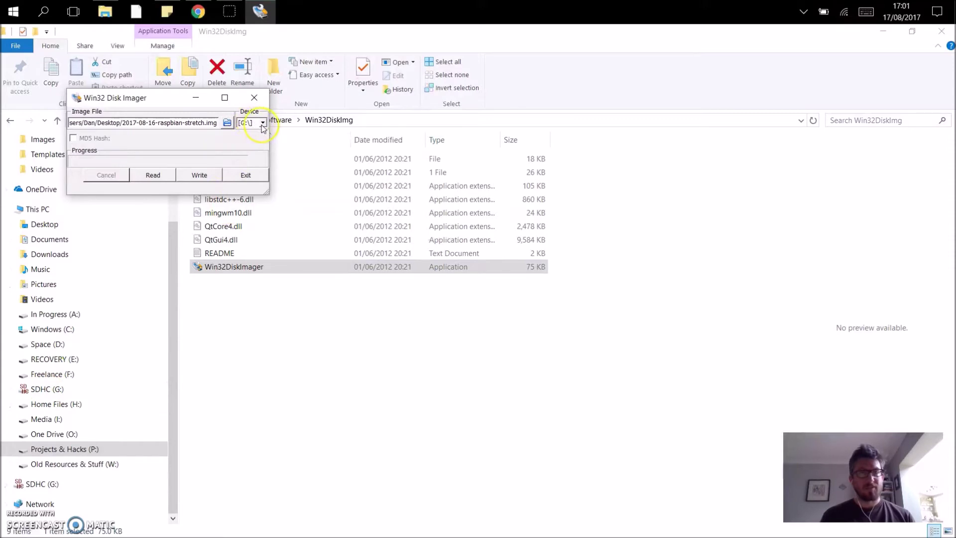
- Write the Raspbian image to device G:, confirming the overwrite
{"action": "left_click", "coordinate": [202, 178]}
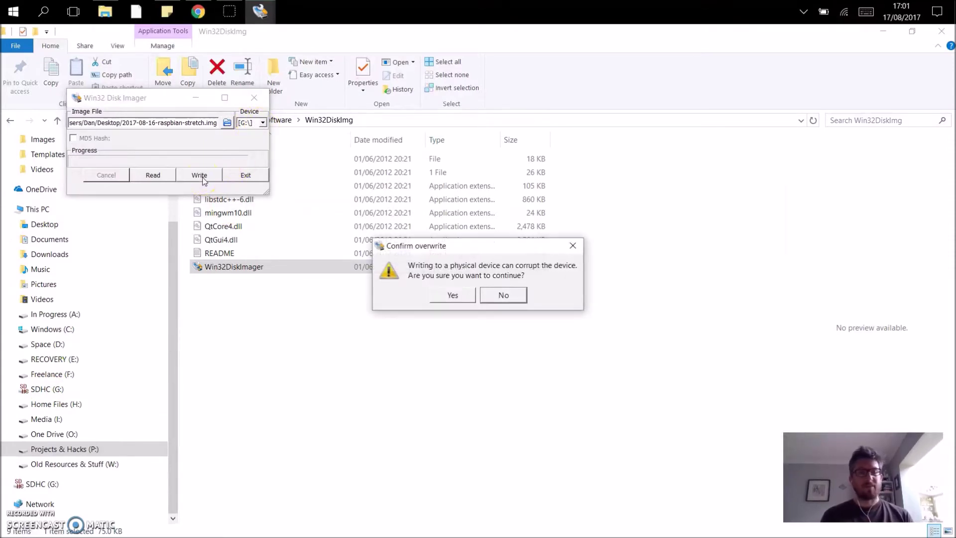
{"action": "left_click", "coordinate": [454, 295]}
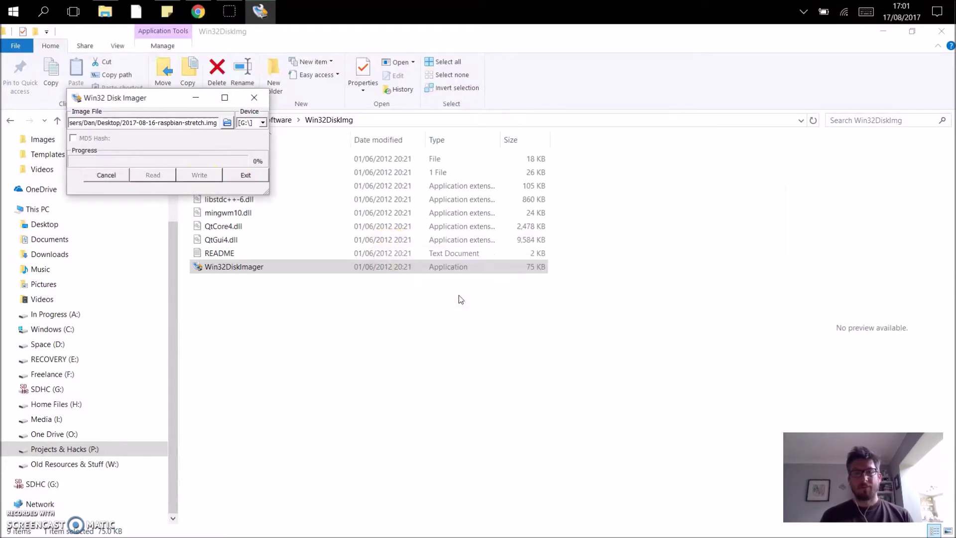